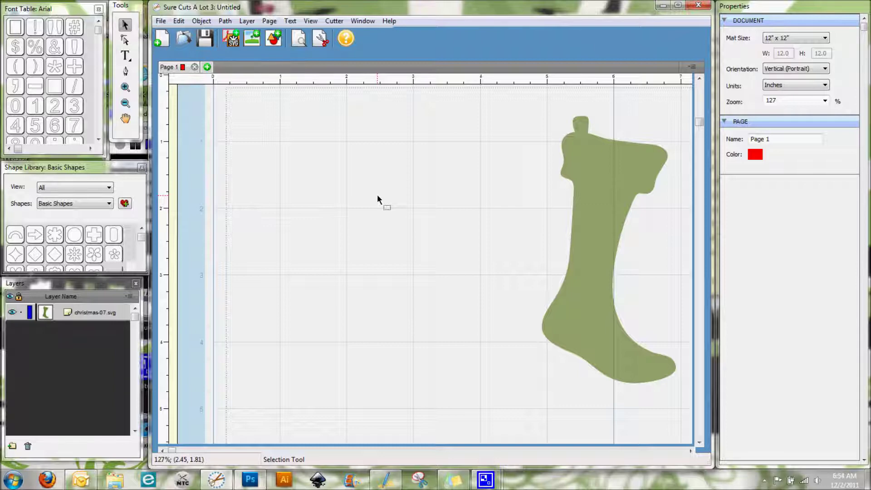
Add a magenta cylinder from the Shape Library and enlarge it on the page
left_click(227, 22)
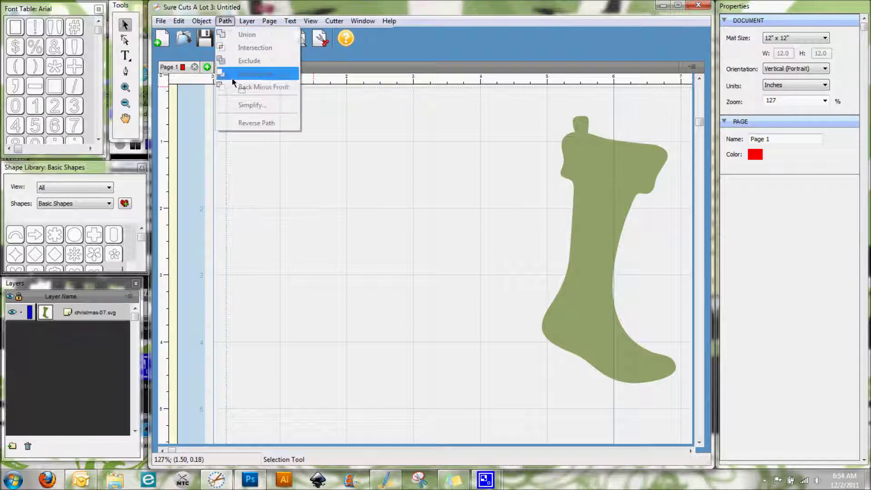
left_click(369, 228)
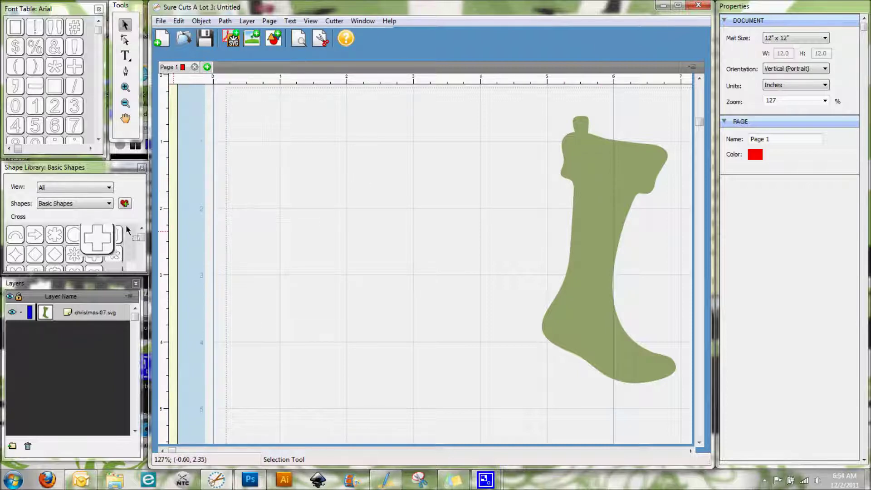
left_click_drag(113, 235, 245, 120)
left_click_drag(292, 200, 323, 231)
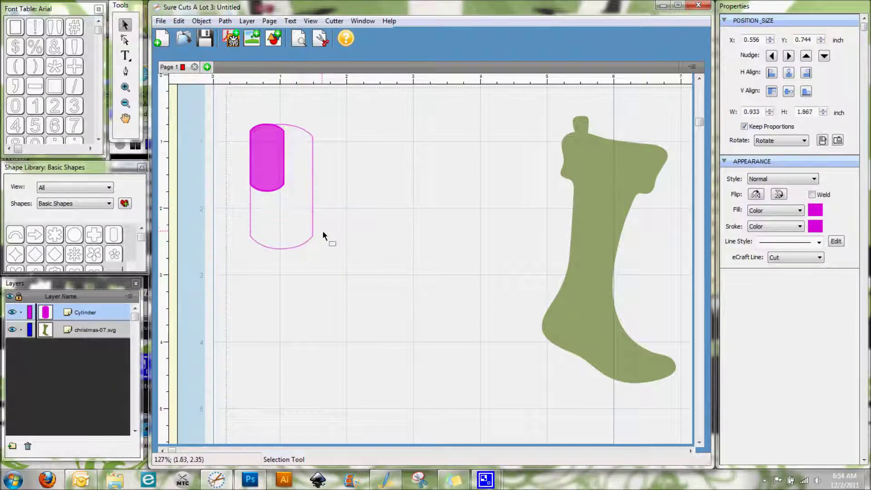
left_click(408, 251)
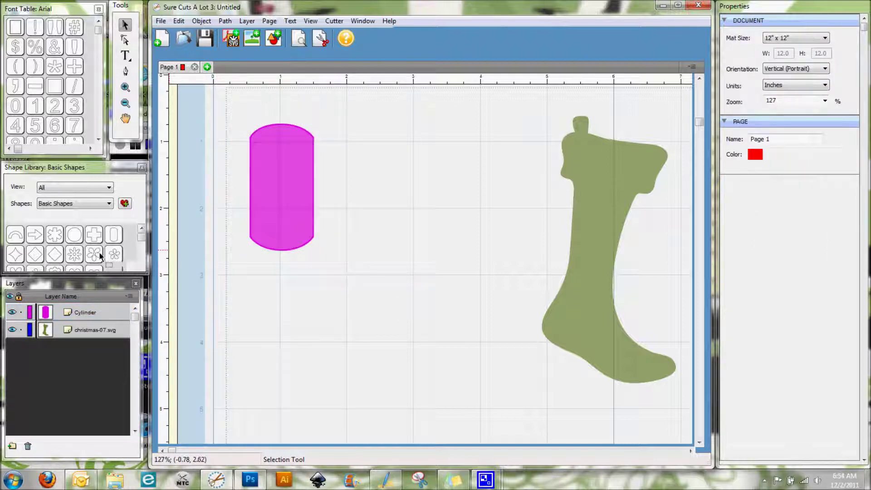
Add a cyan rounded diamond, enlarge it to overlap the cylinder, and select both shapes
left_click_drag(41, 251, 362, 206)
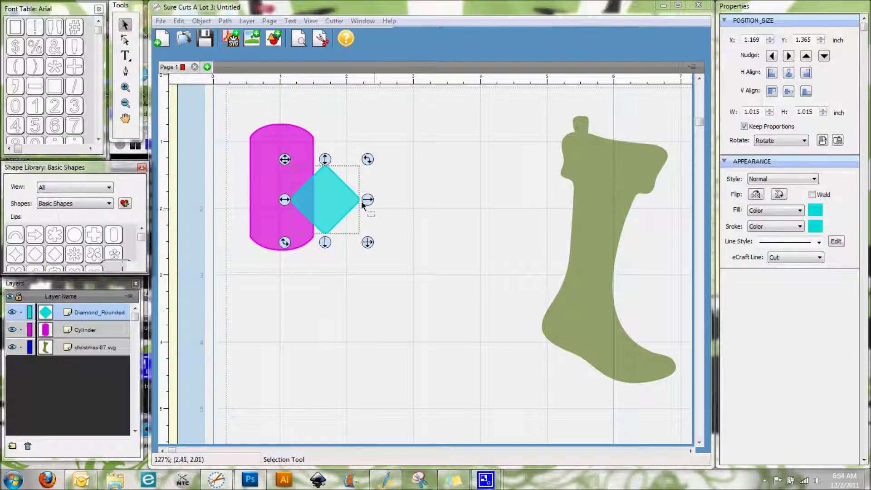
left_click_drag(285, 159, 283, 148)
left_click_drag(363, 229, 412, 256)
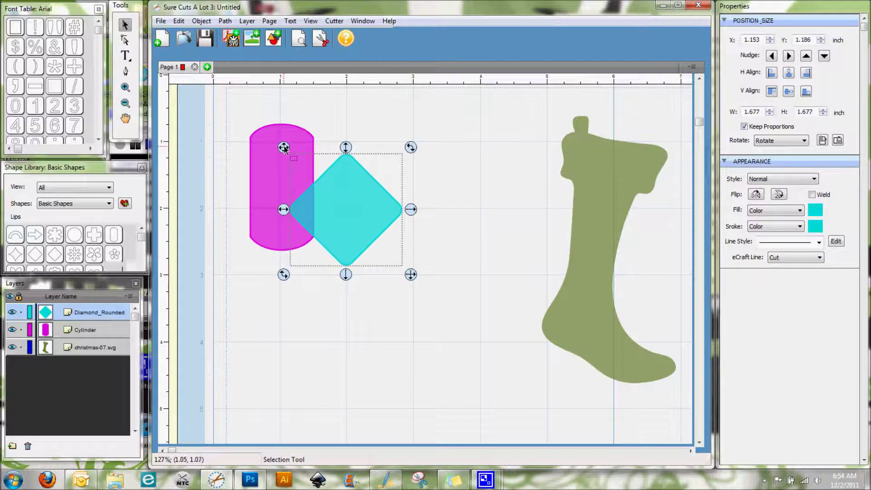
left_click_drag(285, 149, 257, 151)
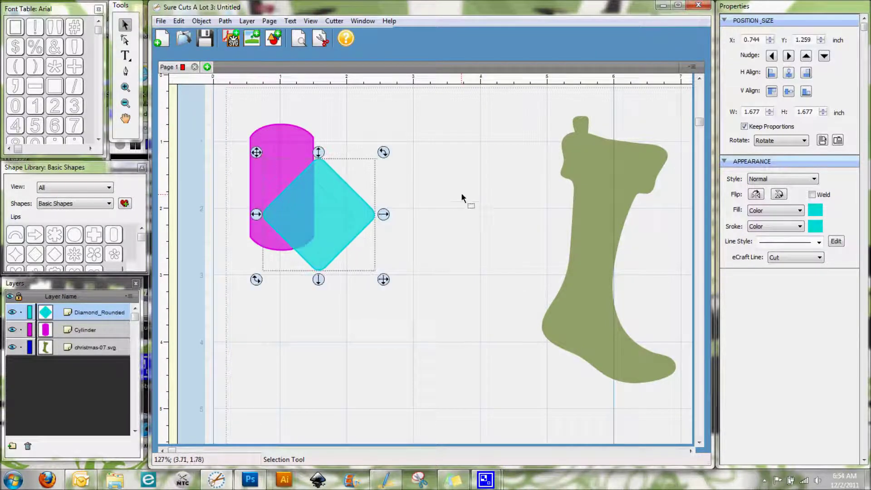
left_click(461, 190)
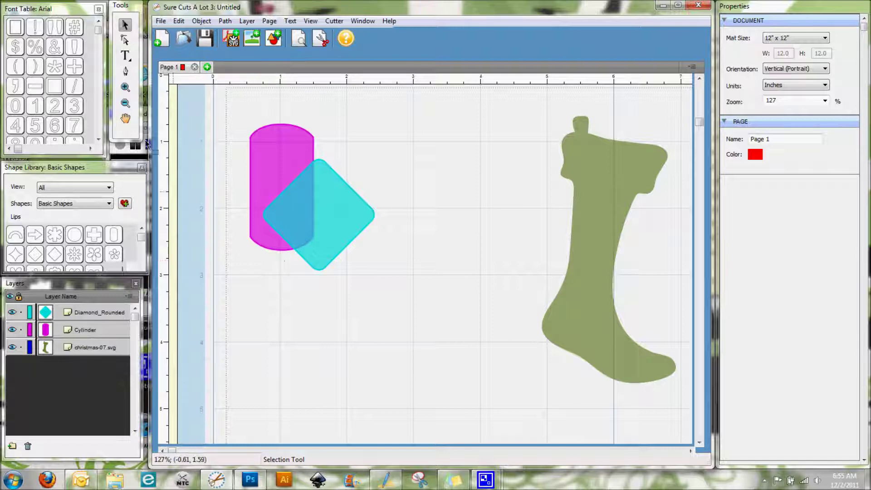
left_click_drag(232, 102, 396, 295)
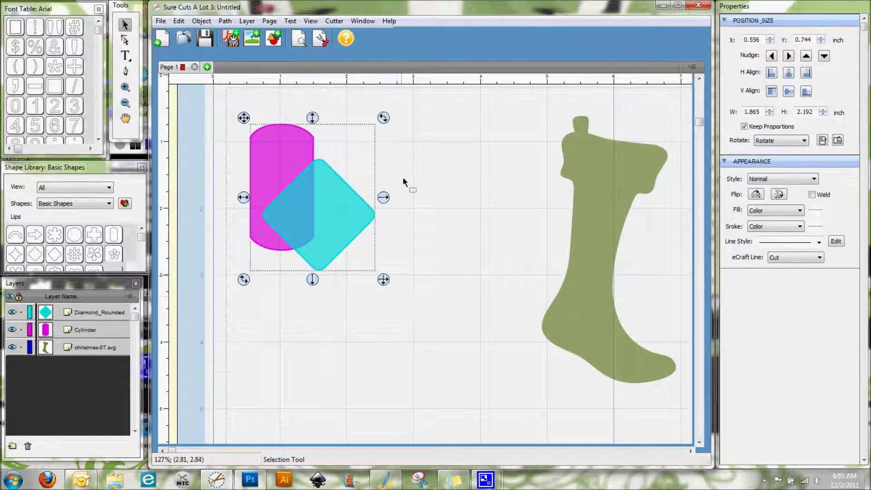
left_click(225, 22)
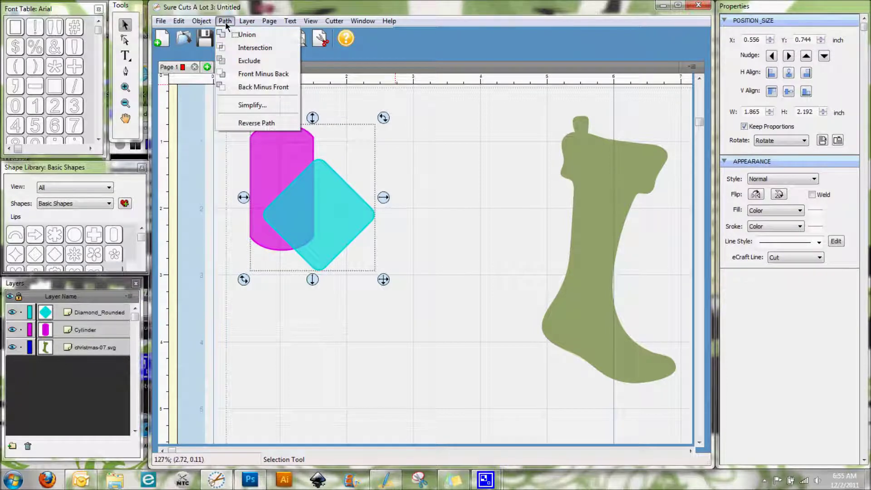
left_click(232, 35)
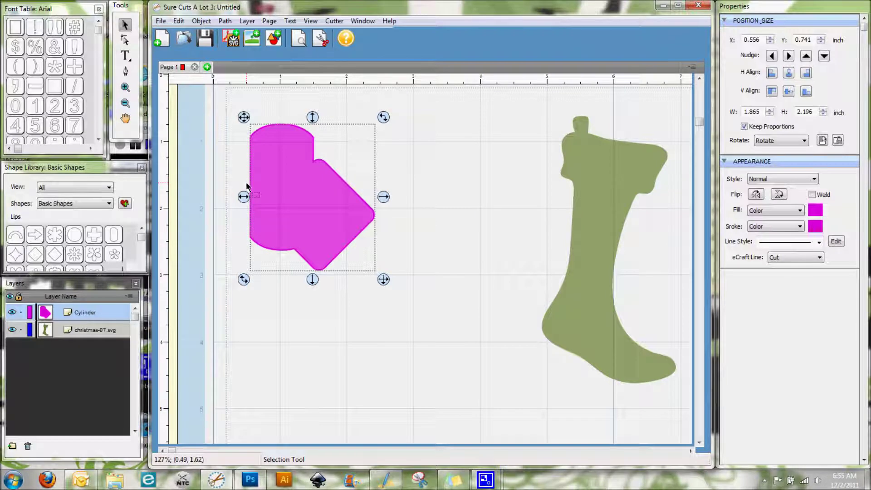
left_click(179, 21)
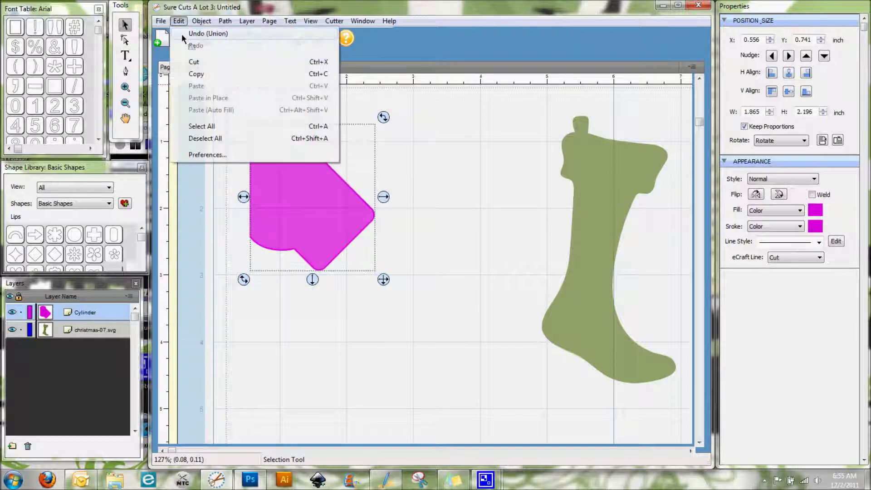
left_click(182, 34)
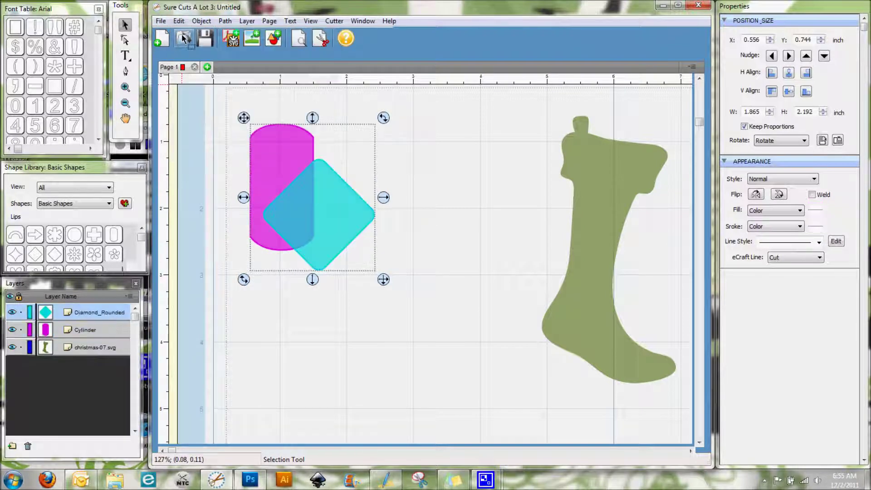
left_click(224, 20)
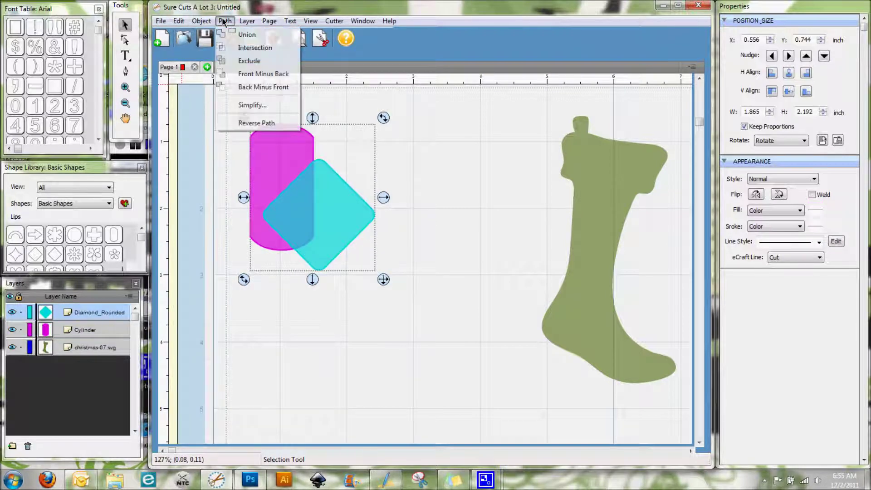
left_click(240, 48)
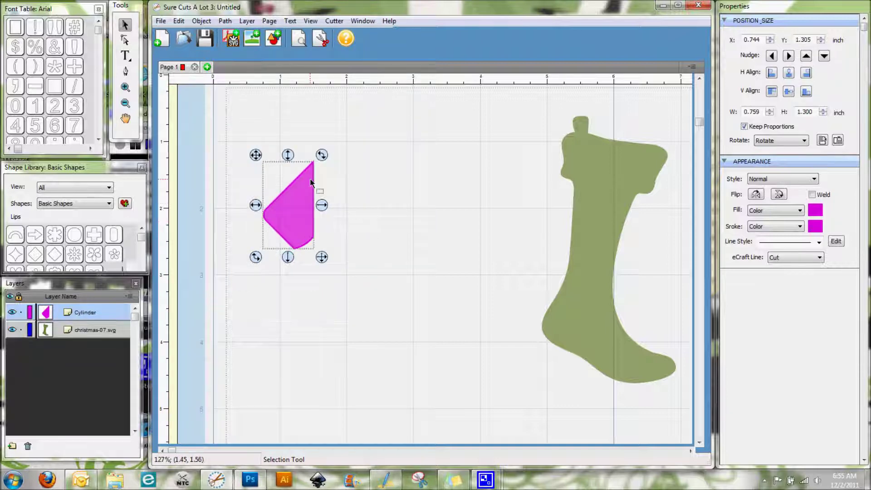
left_click(178, 21)
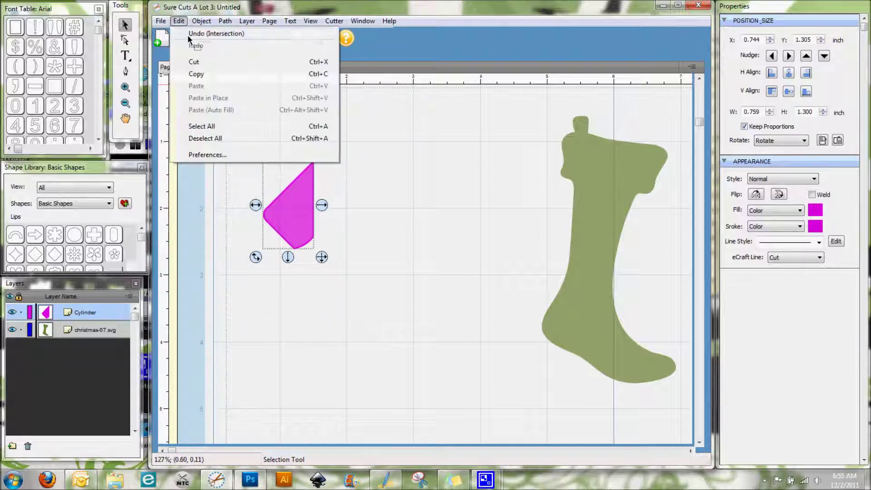
left_click(196, 31)
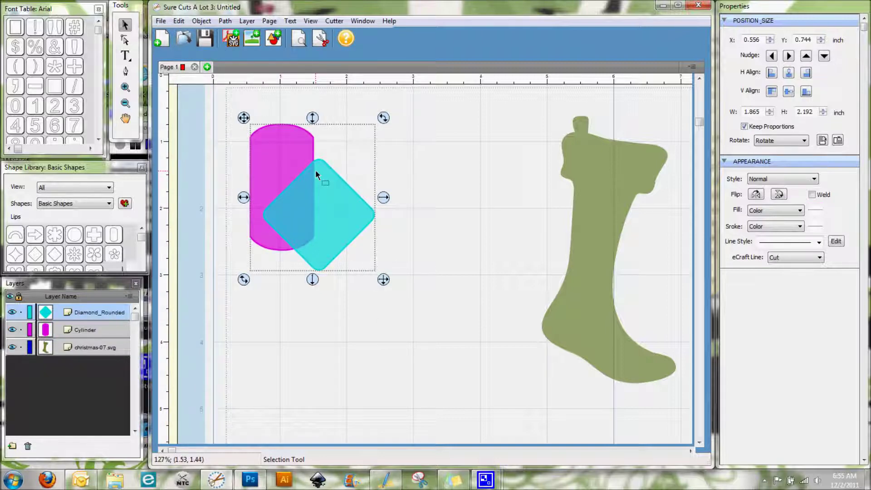
left_click(225, 21)
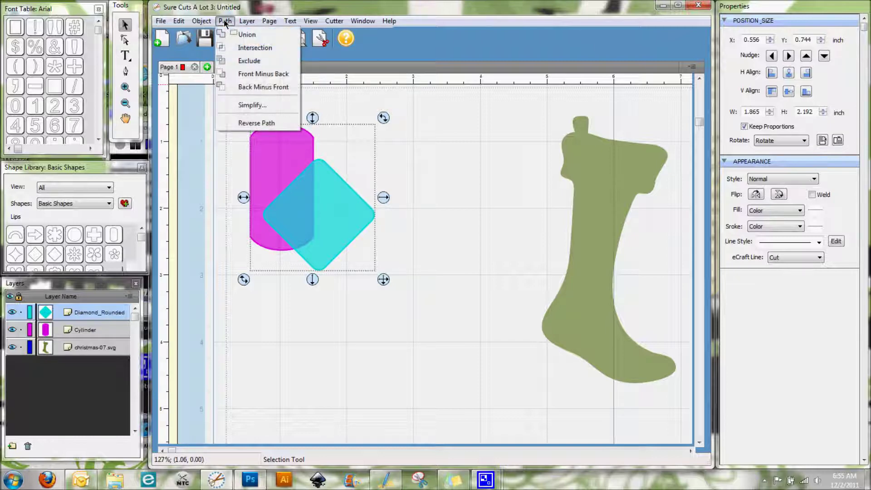
left_click(238, 64)
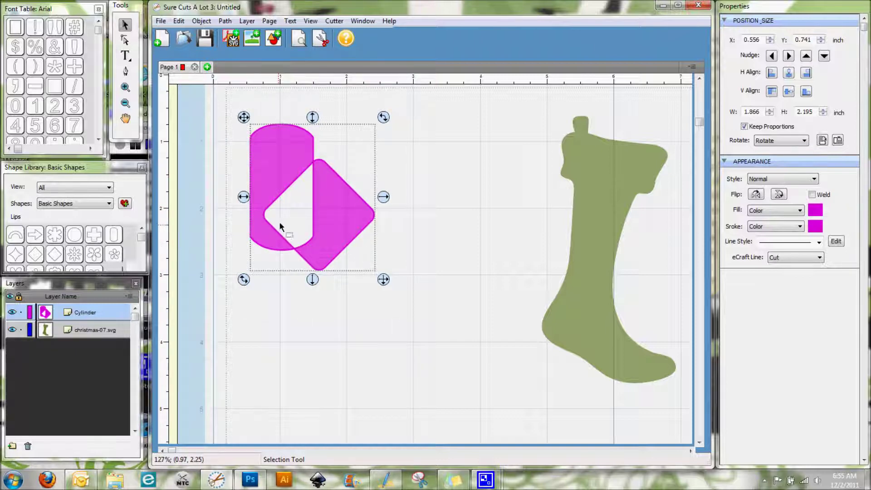
left_click(394, 185)
left_click(288, 168)
left_click_drag(245, 118, 265, 107)
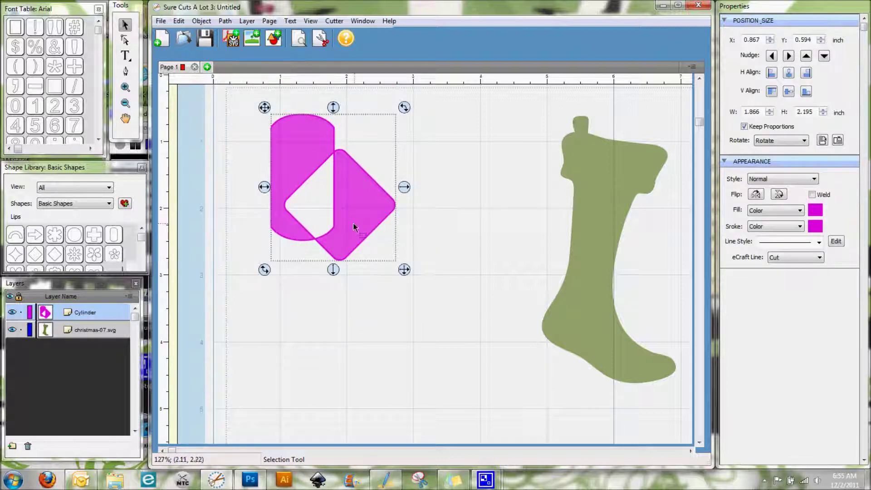
left_click_drag(264, 108, 245, 116)
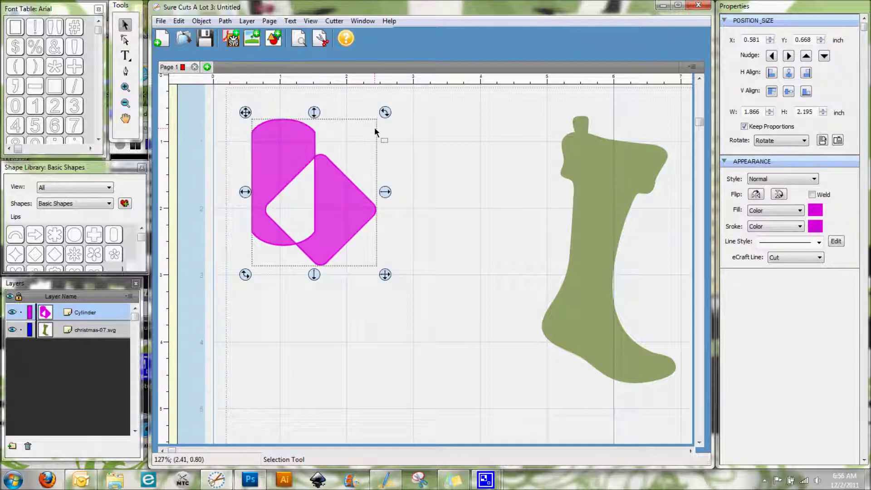
left_click(179, 21)
left_click(196, 34)
left_click(179, 21)
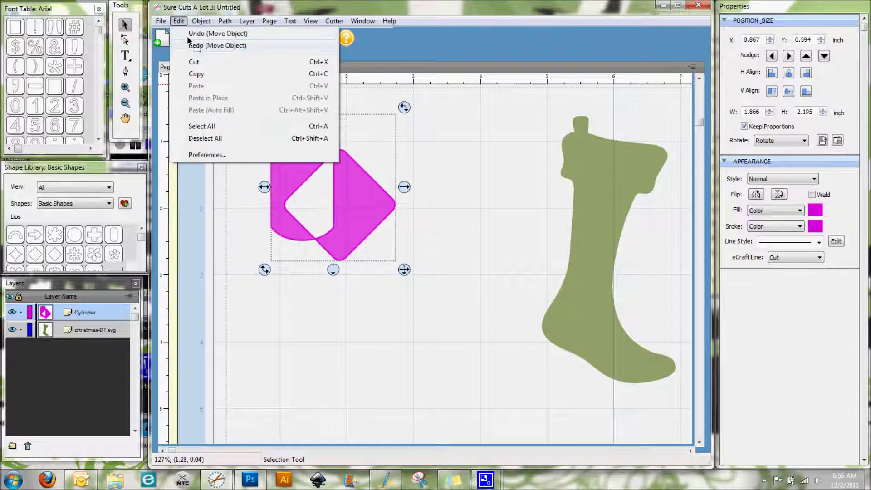
left_click(195, 34)
left_click(179, 21)
left_click(190, 34)
left_click(179, 21)
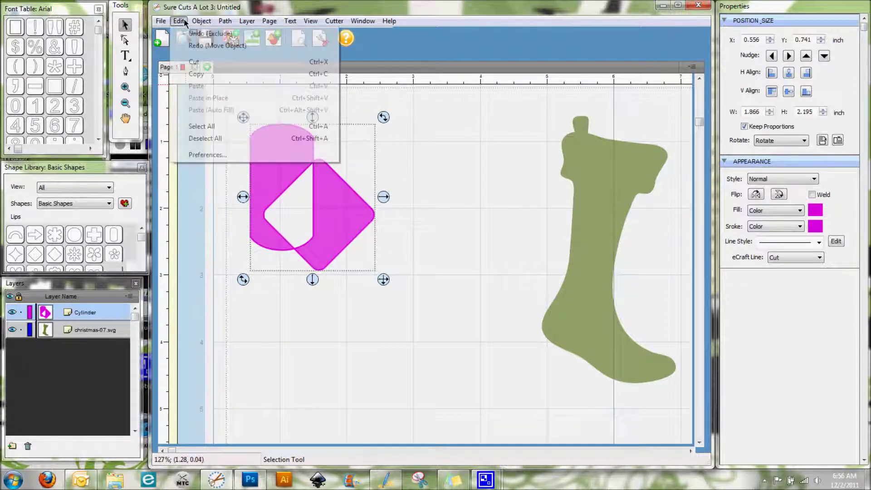
left_click(190, 34)
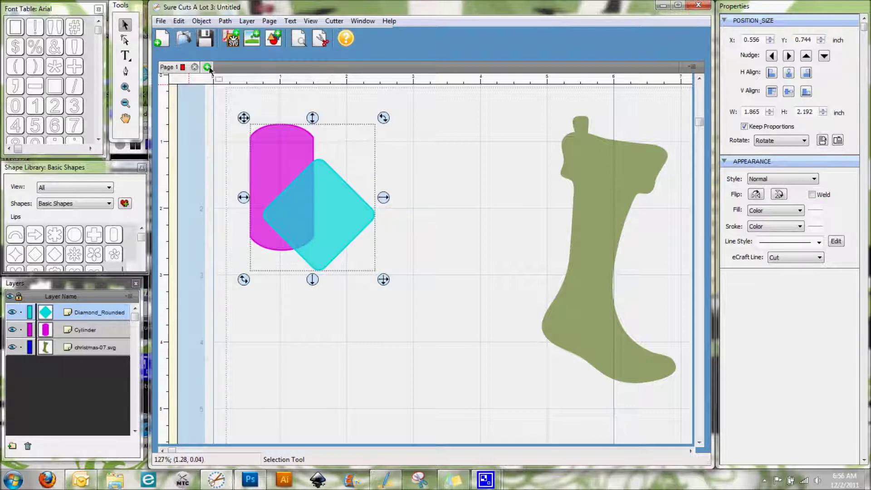
left_click(229, 21)
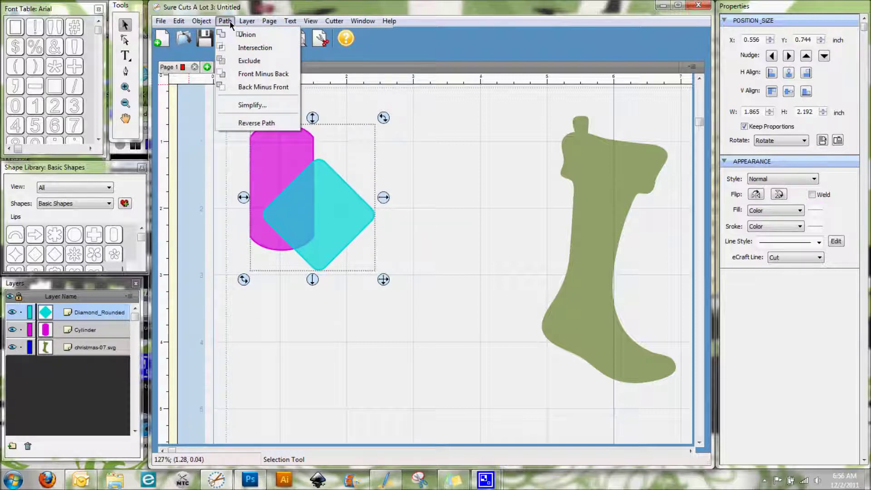
left_click(244, 75)
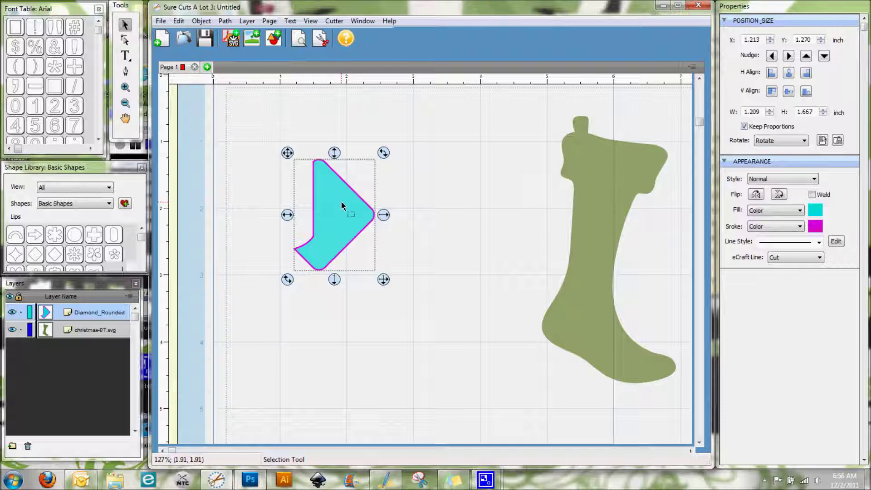
left_click(179, 21)
left_click(186, 35)
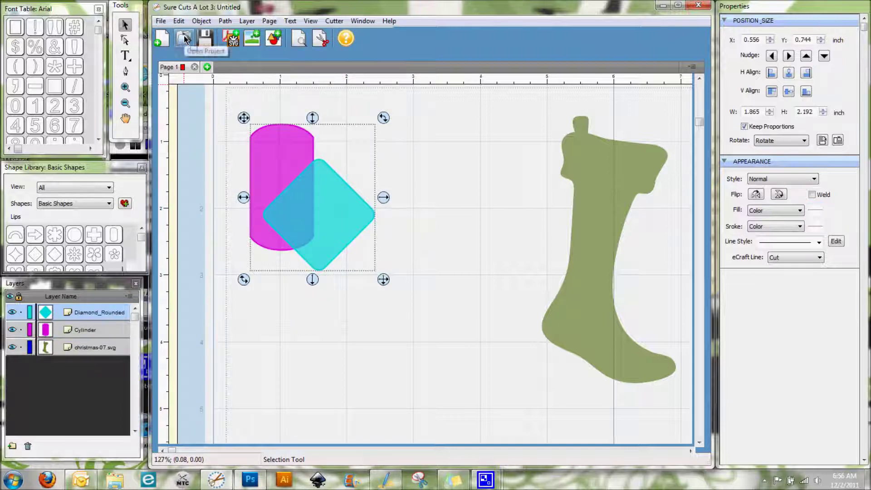
left_click(226, 22)
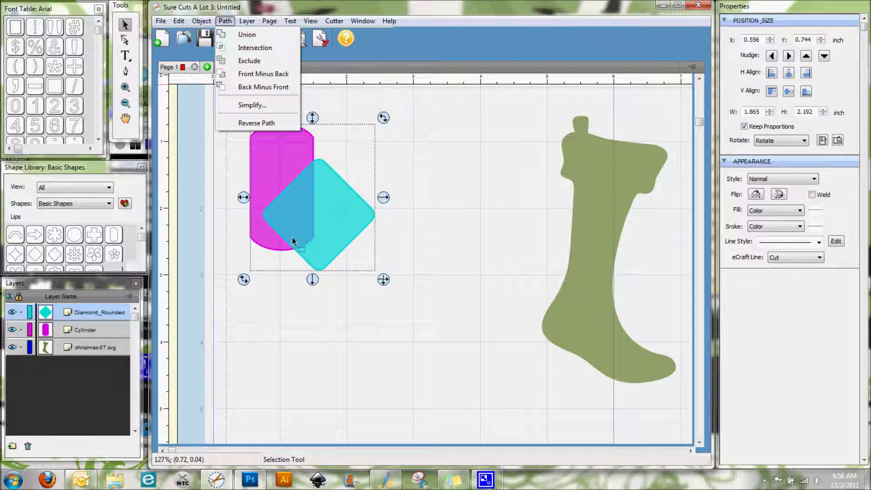
left_click(247, 88)
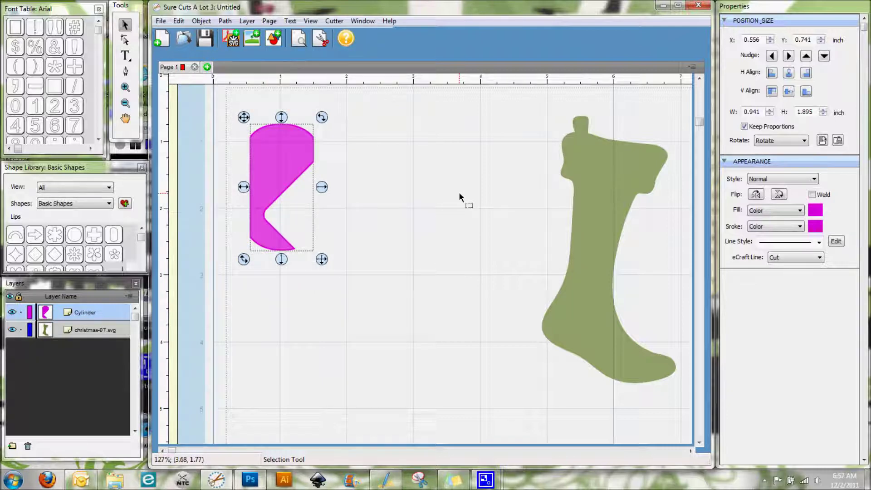
left_click(201, 21)
mouse_move(179, 21)
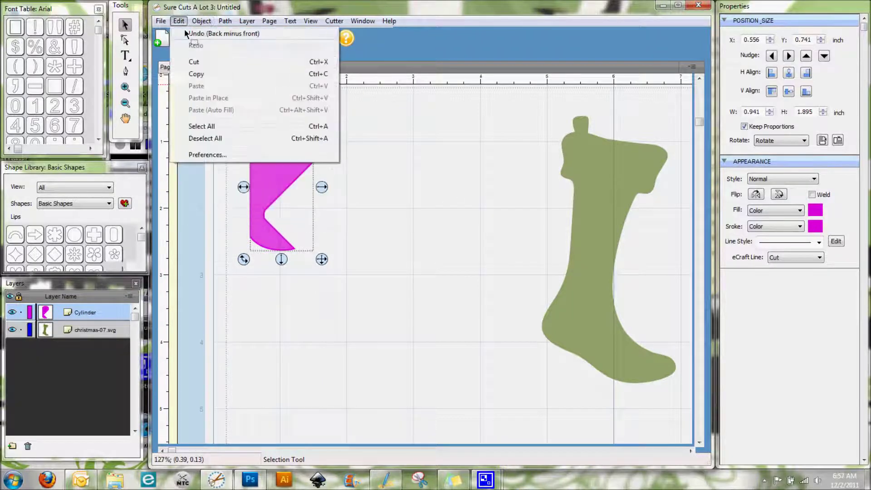
left_click(186, 34)
Tilt the magenta cylinder and position it over the stocking's top edge
left_click(445, 147)
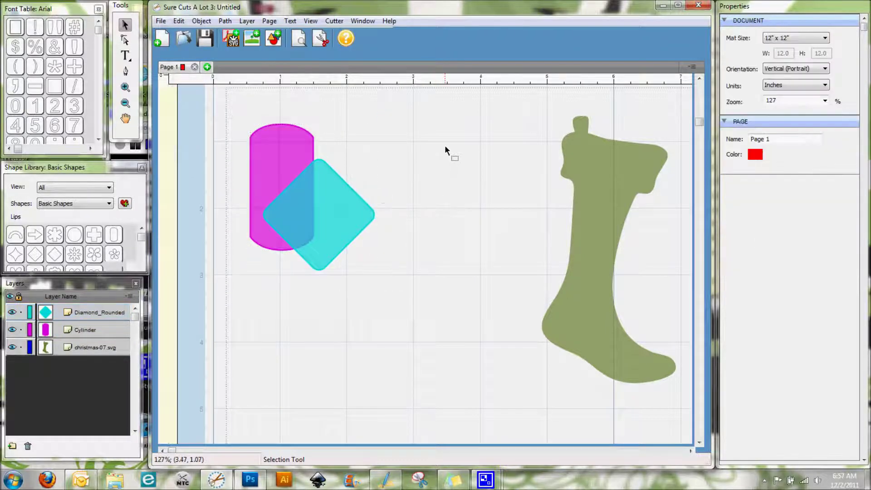
left_click_drag(295, 145, 441, 178)
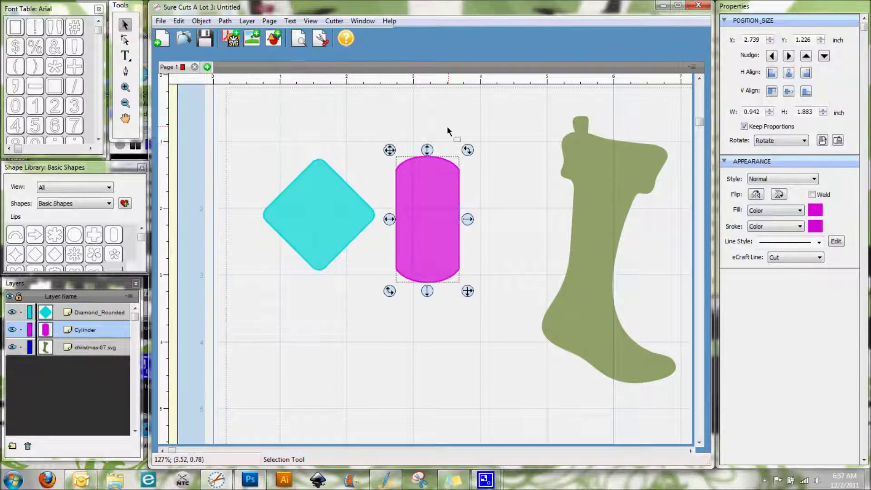
left_click_drag(467, 150, 484, 276)
left_click_drag(444, 239, 597, 111)
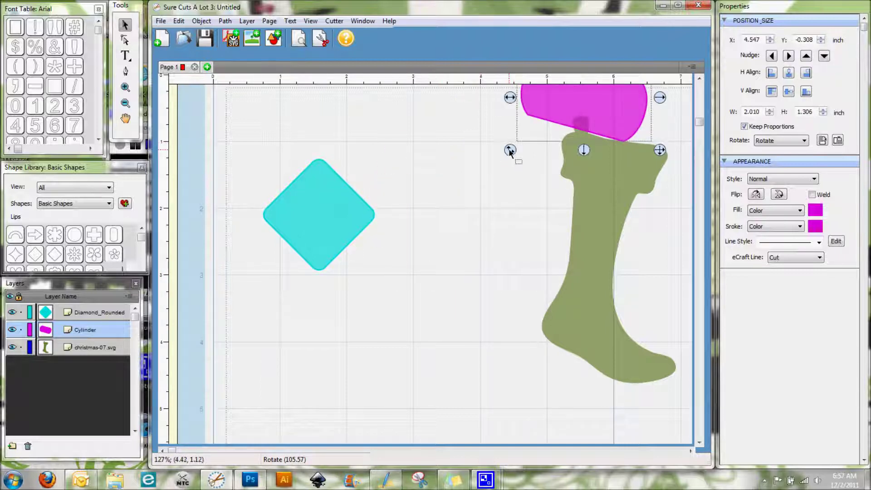
left_click_drag(509, 151, 510, 155)
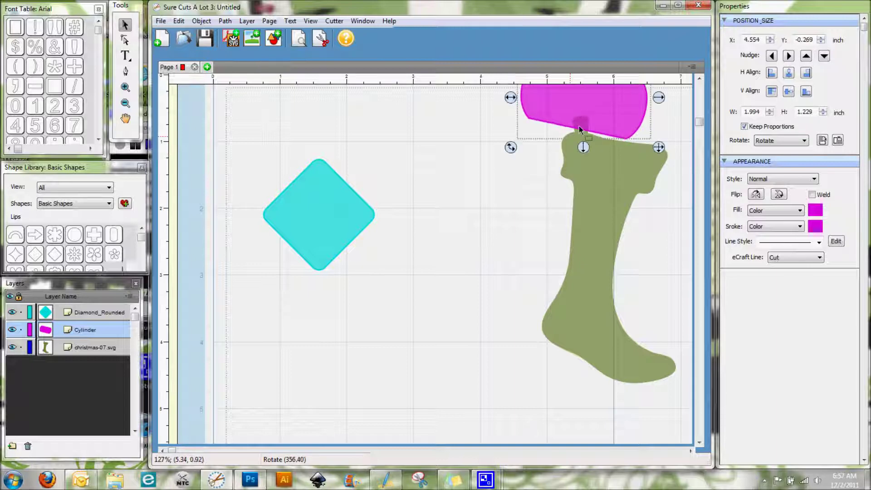
left_click_drag(618, 117, 619, 118)
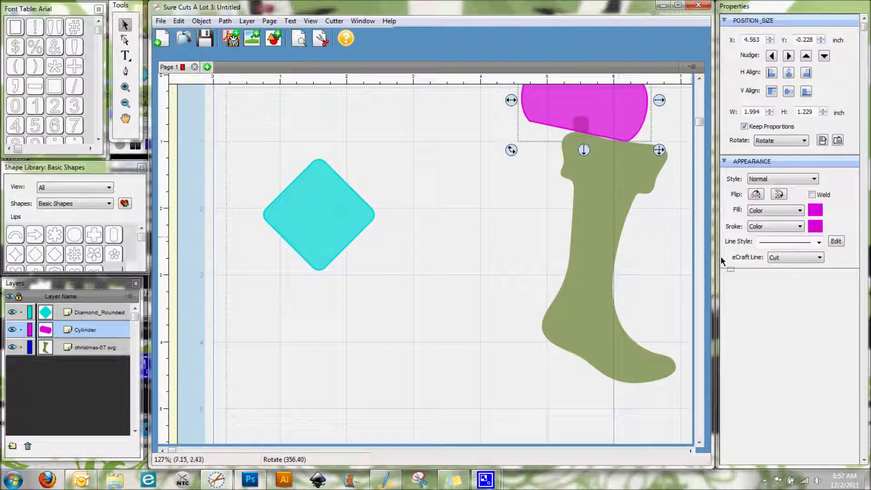
Select the stocking with the cylinder and apply Path > Back Minus Front
left_click(699, 78)
scroll(699, 78, "up", 3)
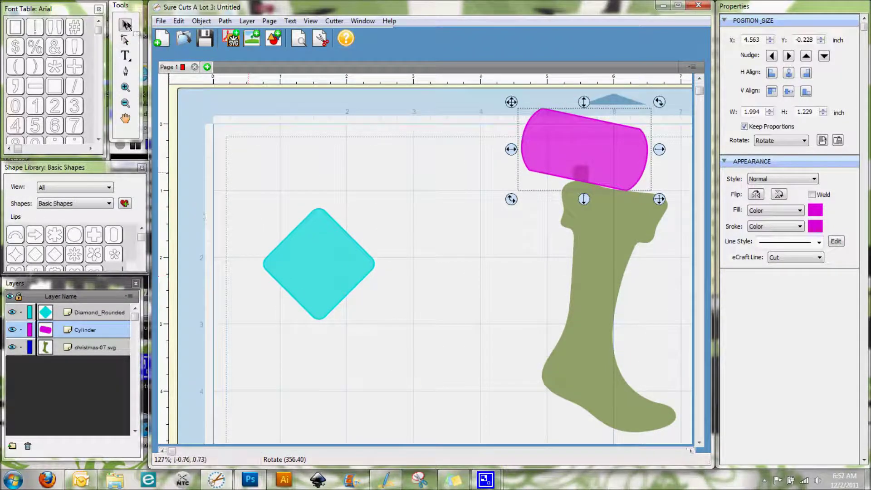
left_click(557, 356)
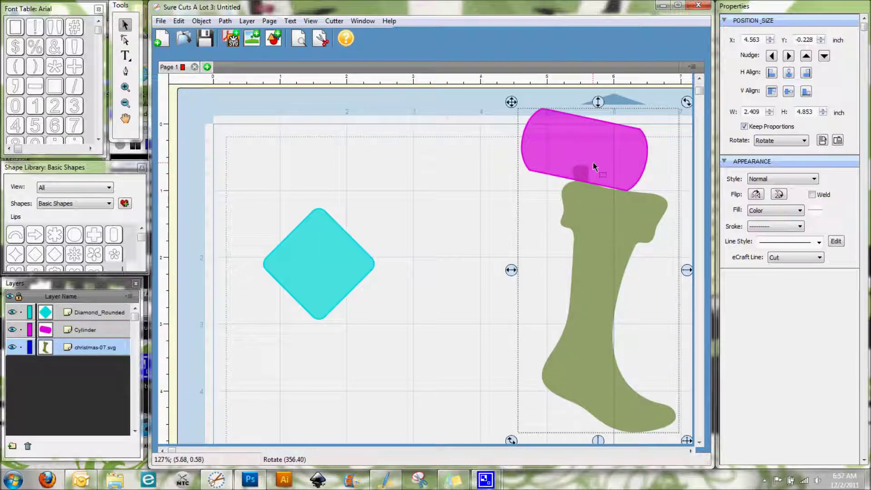
left_click(228, 20)
left_click(244, 87)
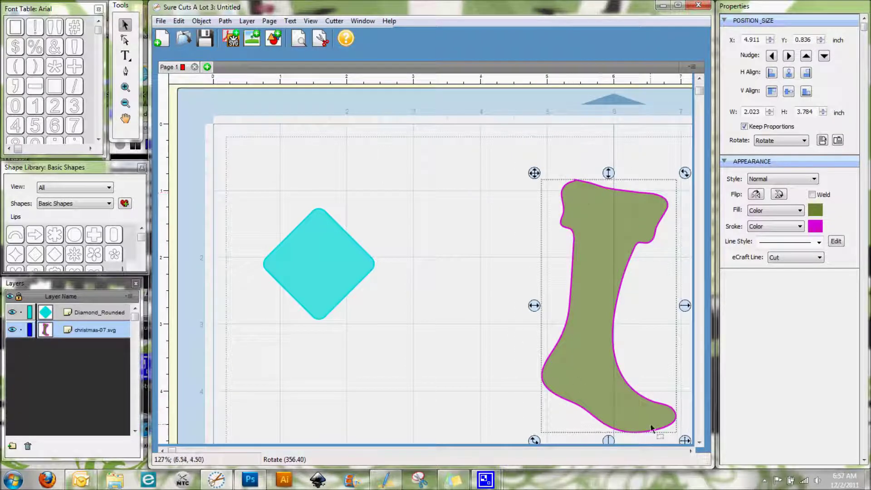
Undo the Back Minus Front trim on the stocking
left_click(179, 21)
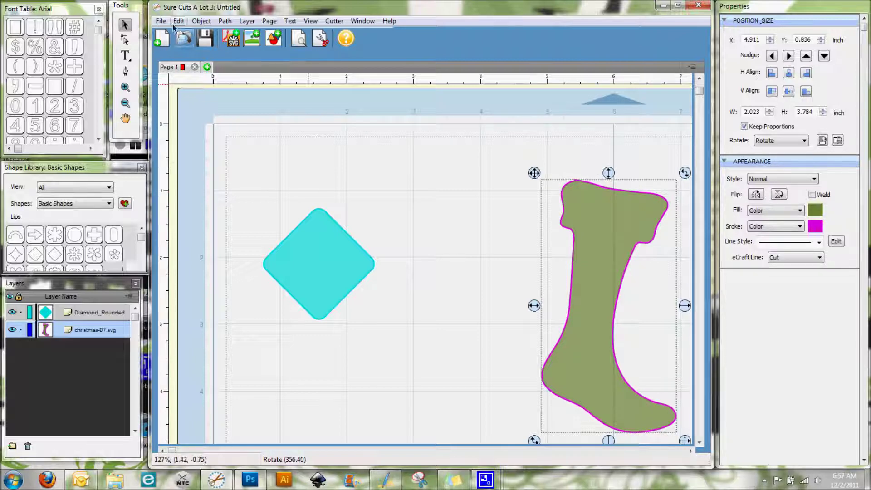
left_click(190, 35)
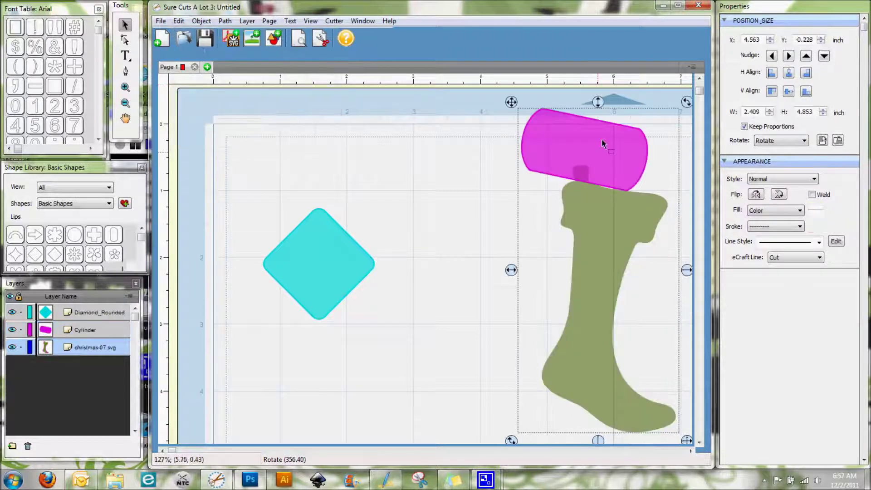
left_click(404, 215)
Delete the cylinder and diamond, then move the stocking to the left of the page
left_click_drag(542, 129, 306, 209)
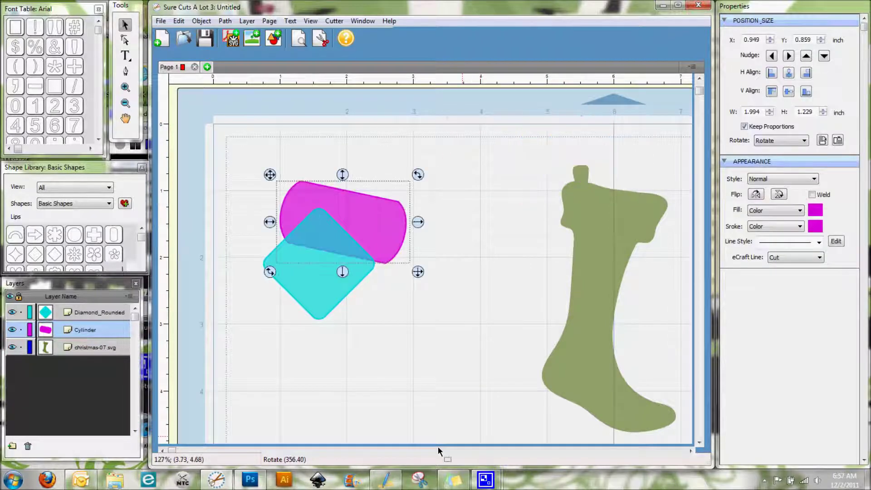
left_click_drag(243, 145, 455, 415)
key("Delete")
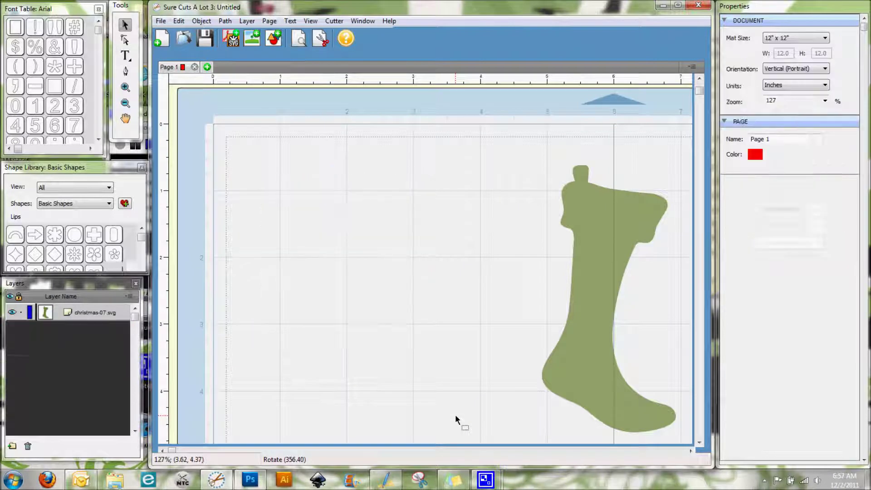
left_click_drag(594, 207, 328, 196)
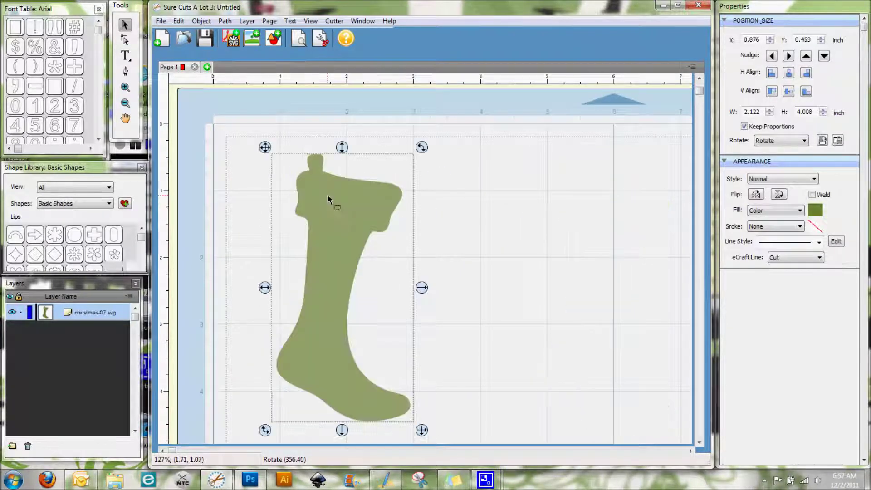
left_click(220, 21)
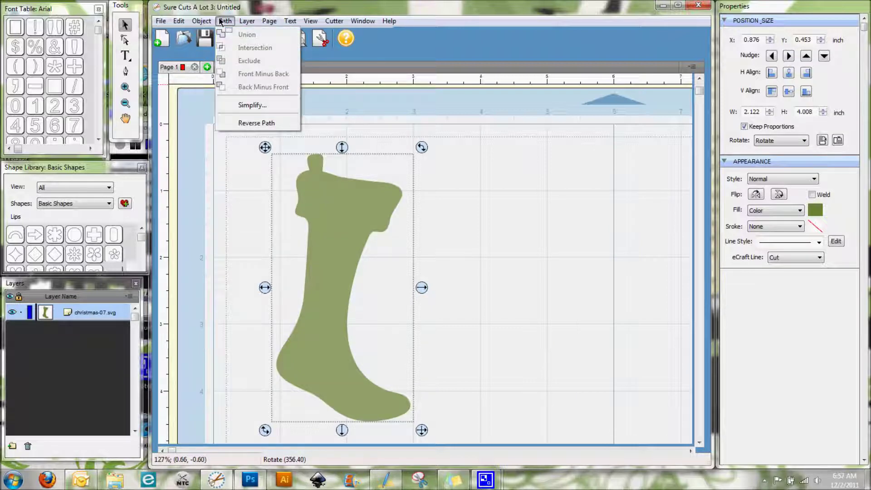
Open Path > Simplify for the stocking and move the dialog up and left
left_click(258, 105)
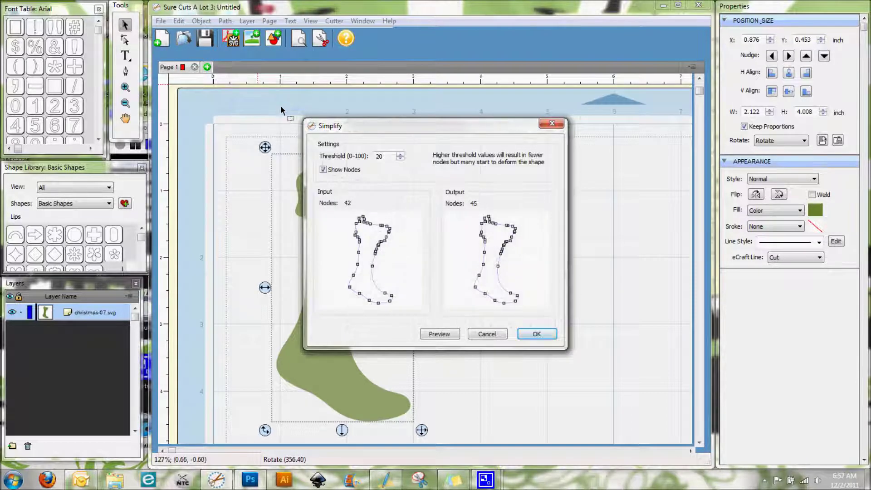
left_click_drag(453, 126, 404, 108)
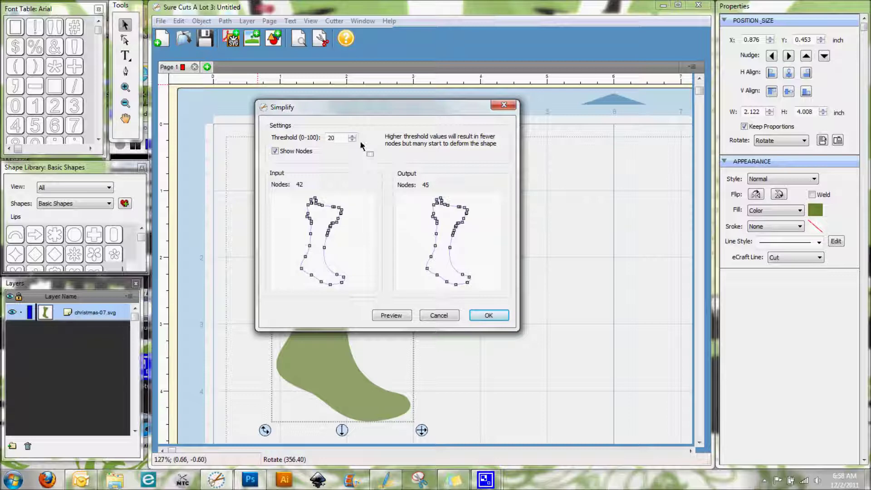
Preview the stocking simplified at threshold 80, reducing output to 27 nodes
double_click(338, 138)
type("80")
left_click(402, 318)
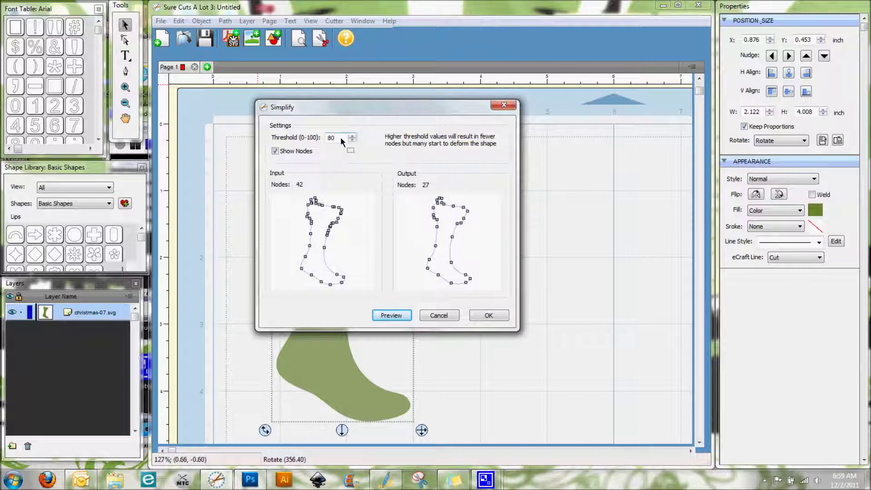
left_click_drag(340, 137, 321, 138)
Preview threshold 20 again, then cancel Simplify, leaving the stocking outline unchanged
type("20")
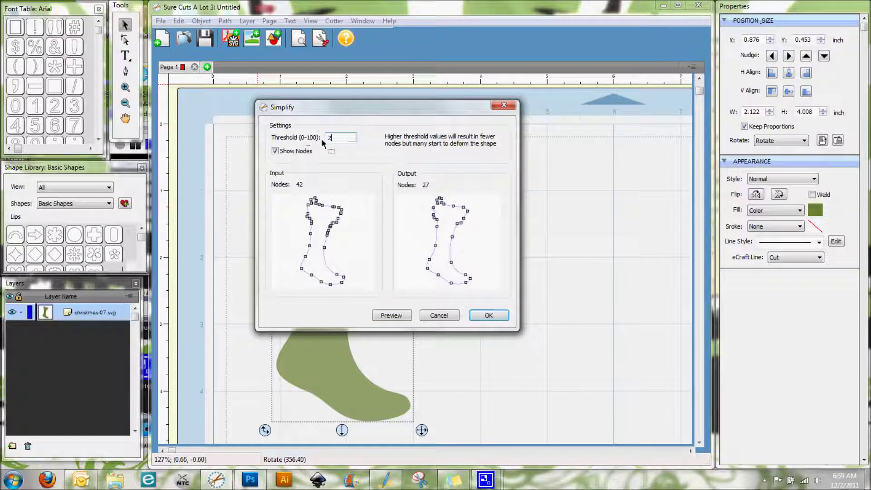
left_click(392, 316)
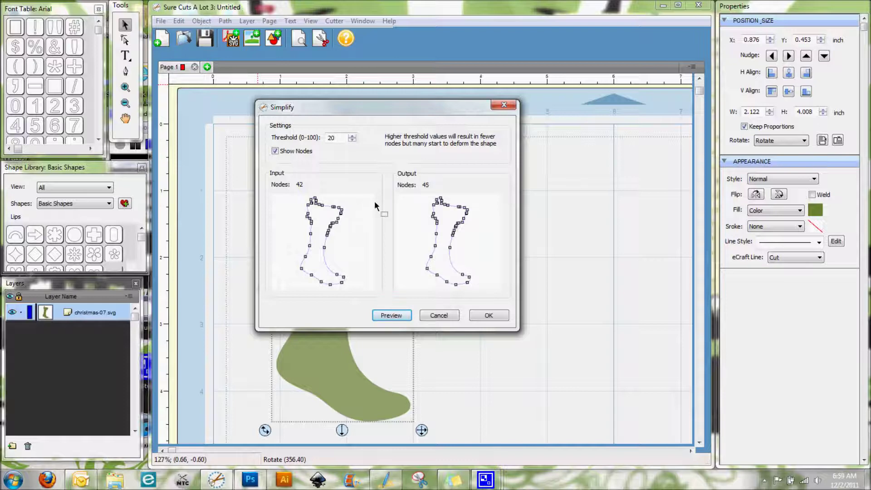
left_click(439, 315)
left_click(225, 21)
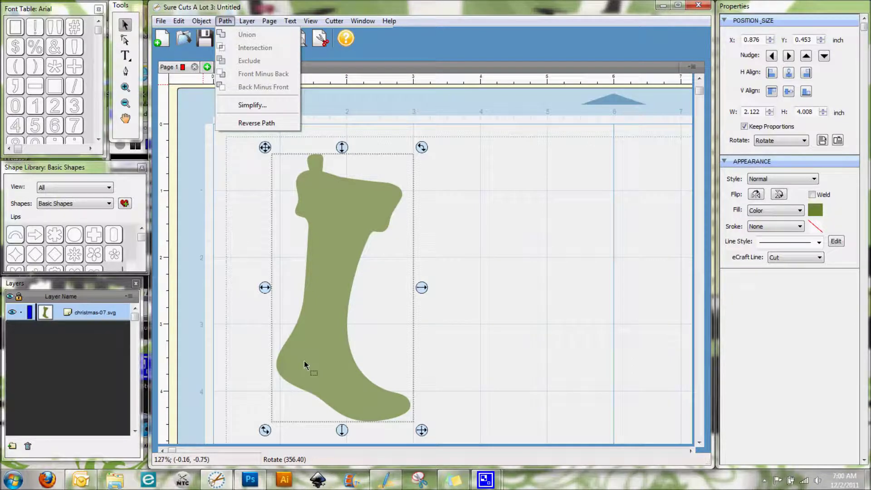
left_click(428, 245)
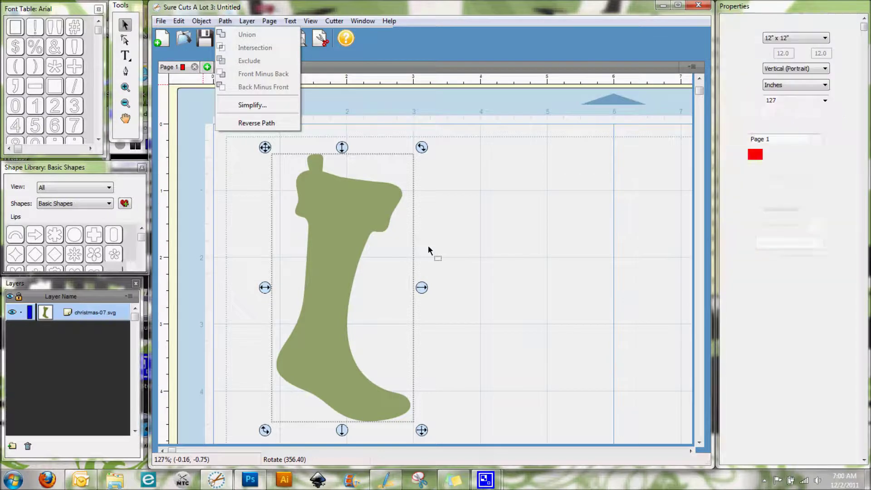
left_click(347, 219)
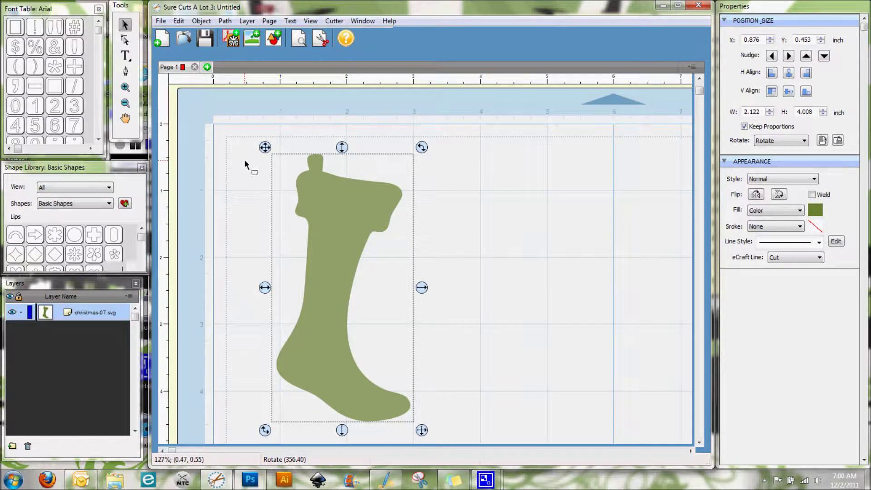
left_click(225, 21)
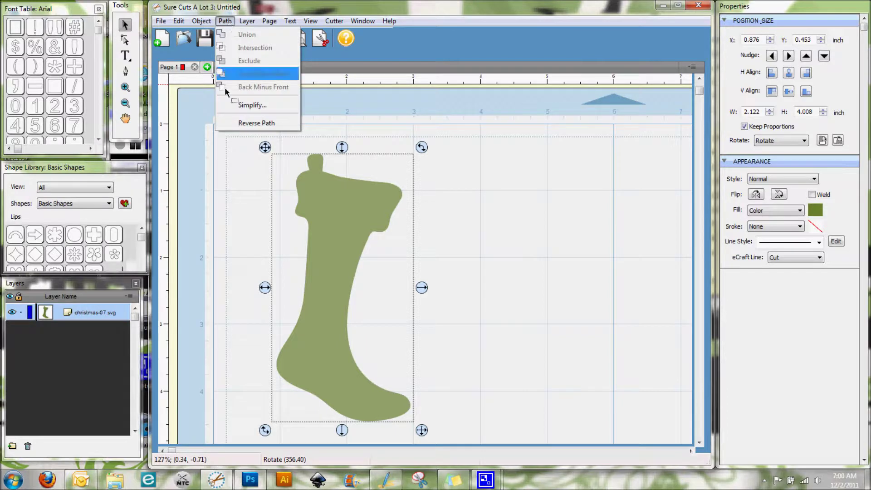
mouse_move(201, 21)
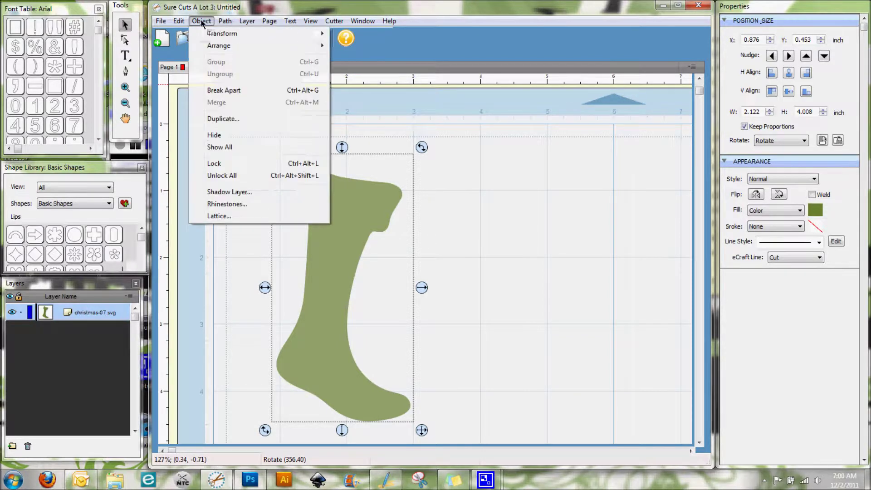
left_click(499, 246)
left_click(378, 208)
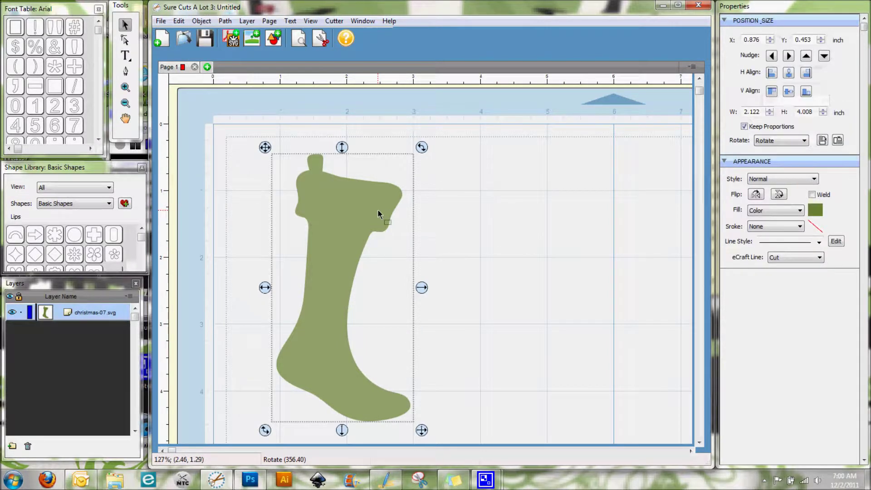